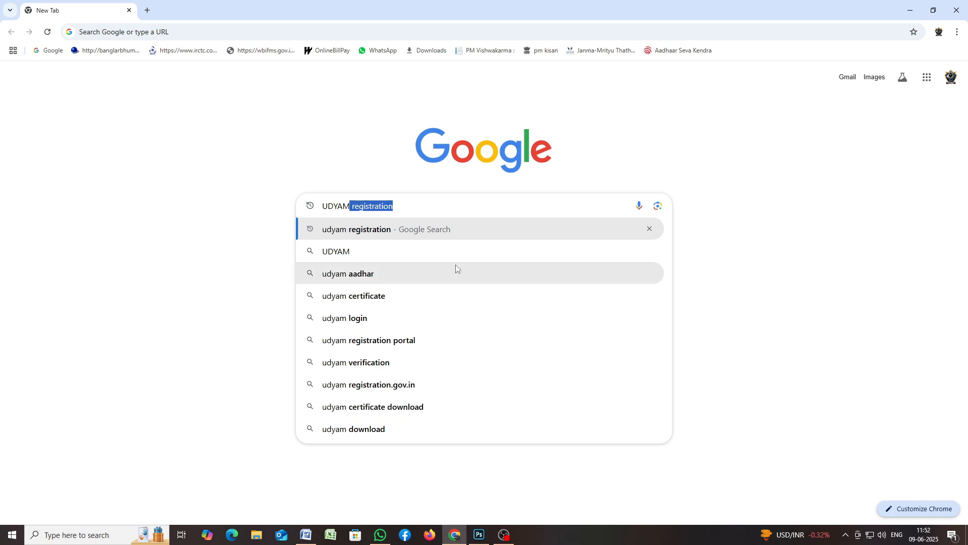
Search Google for 'udyam registration' and open the official udyamregistration.gov.in portal
left_click(401, 233)
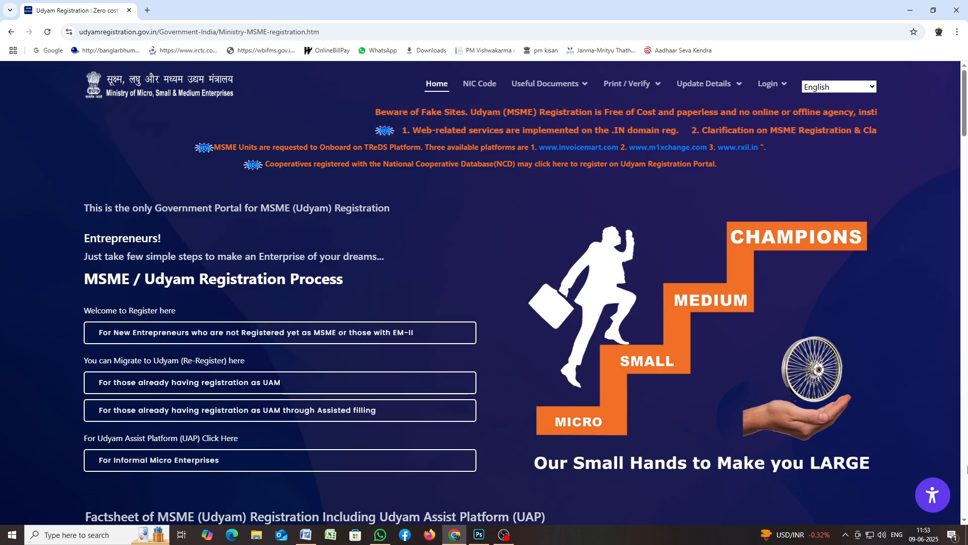
Open the For New Entrepreneurs form and enter the Aadhaar number and entrepreneur's name
left_click(189, 333)
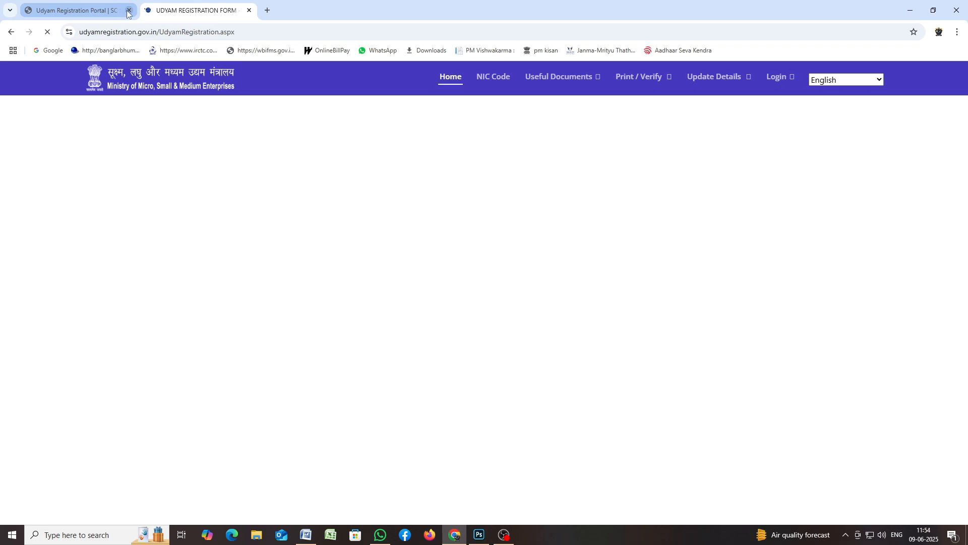
left_click(128, 10)
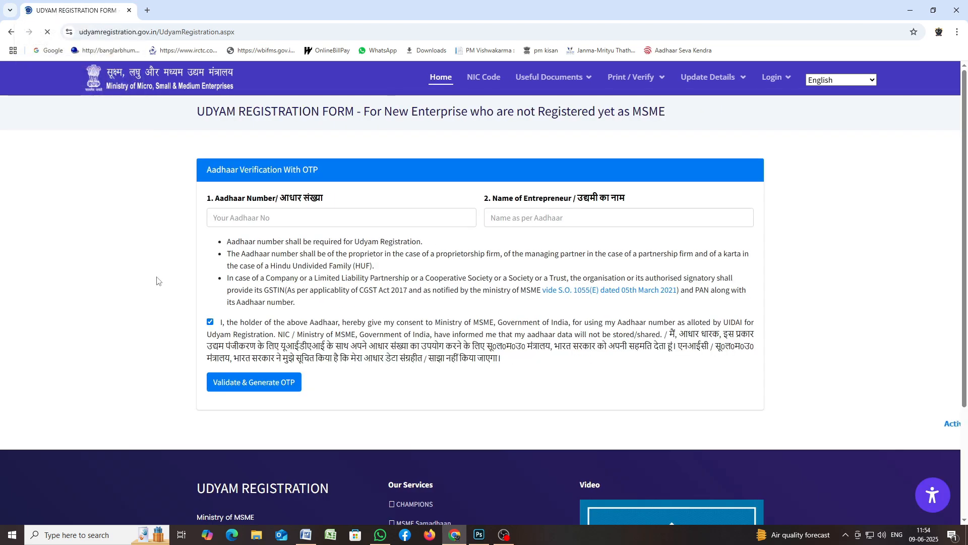
left_click(263, 224)
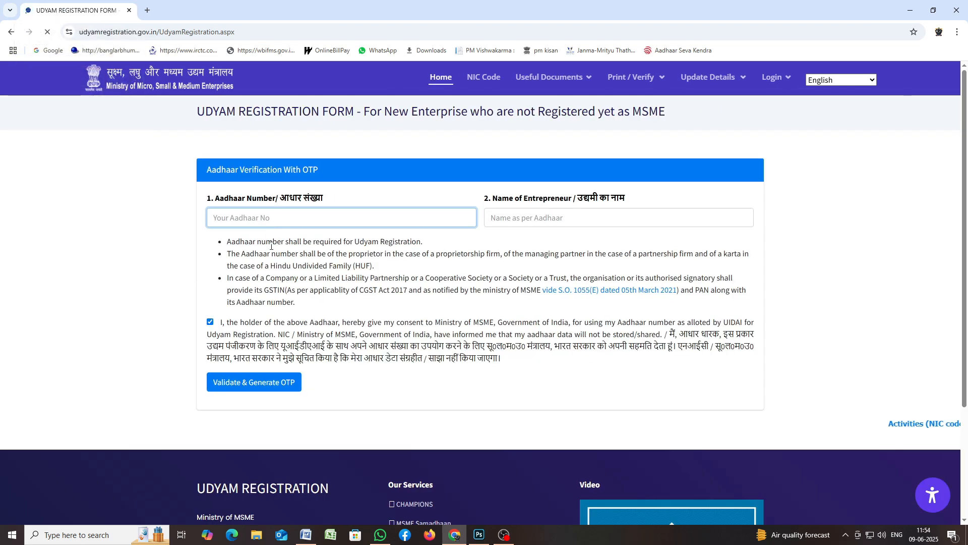
key("Tab")
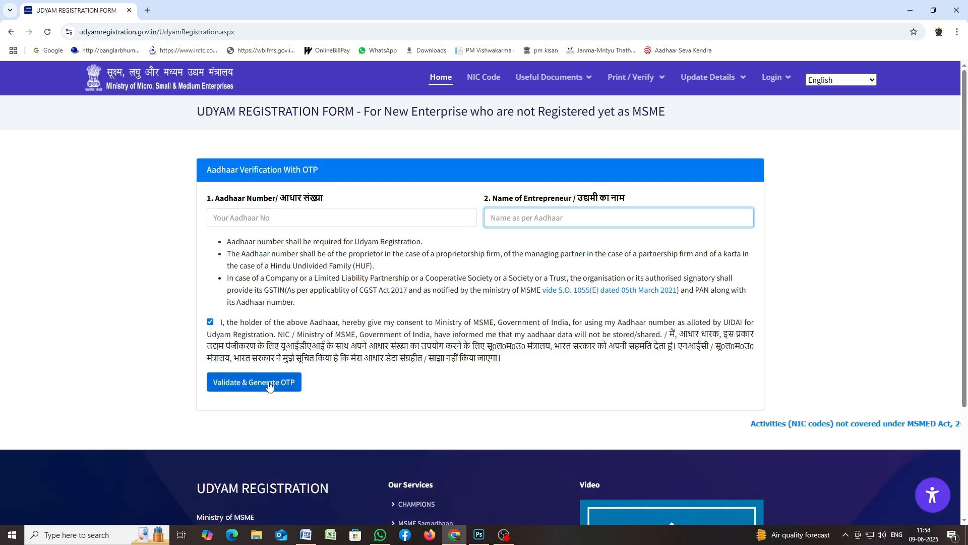
left_click(274, 220)
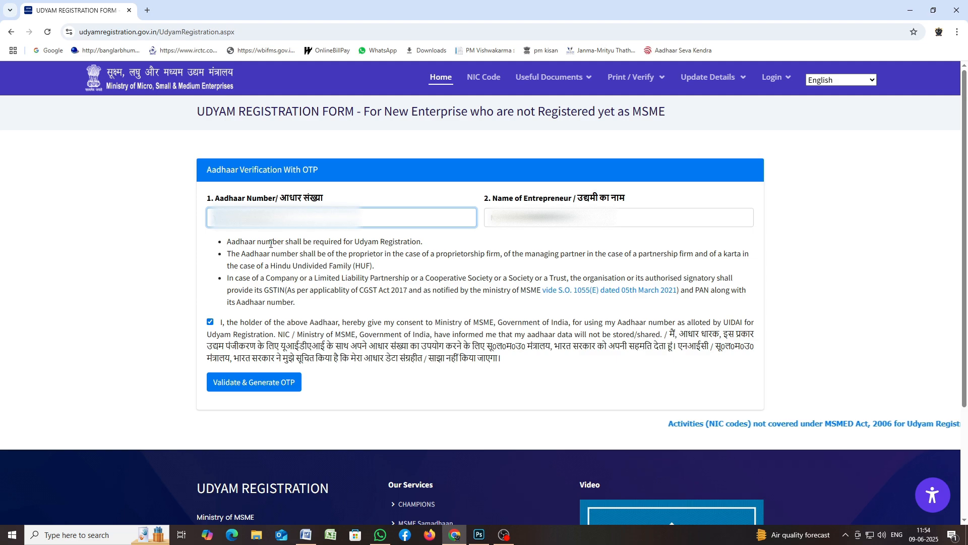
type("?????")
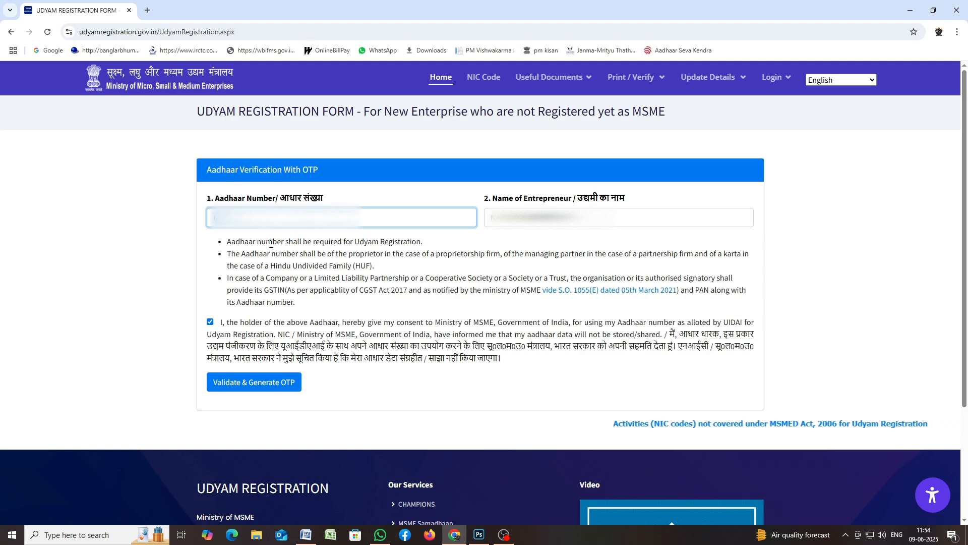
Generate the Aadhaar OTP, enter the received code and validate it
left_click(285, 382)
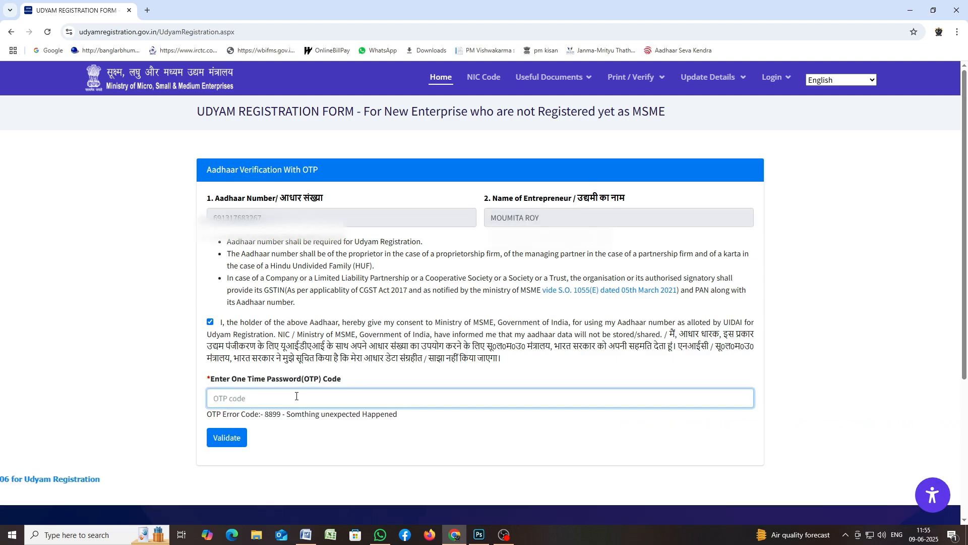
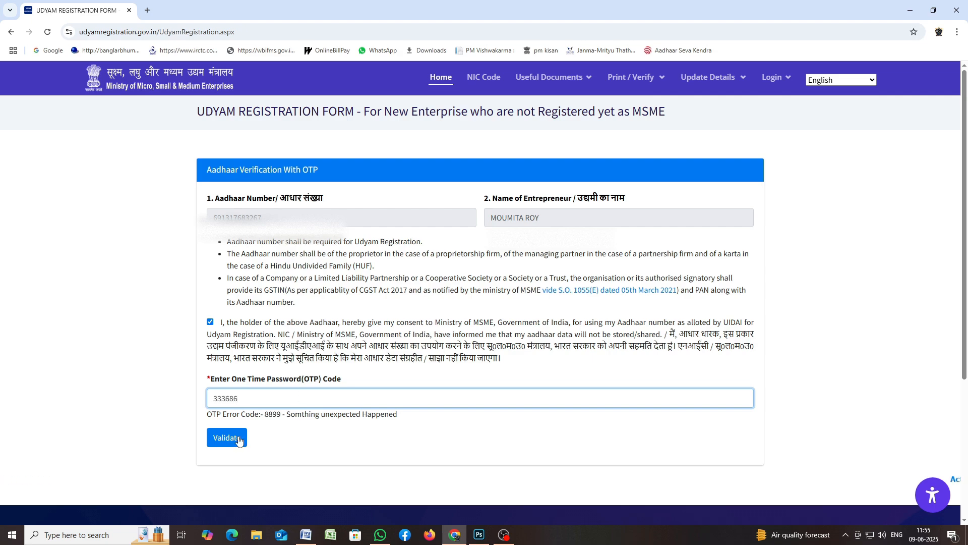
left_click(217, 443)
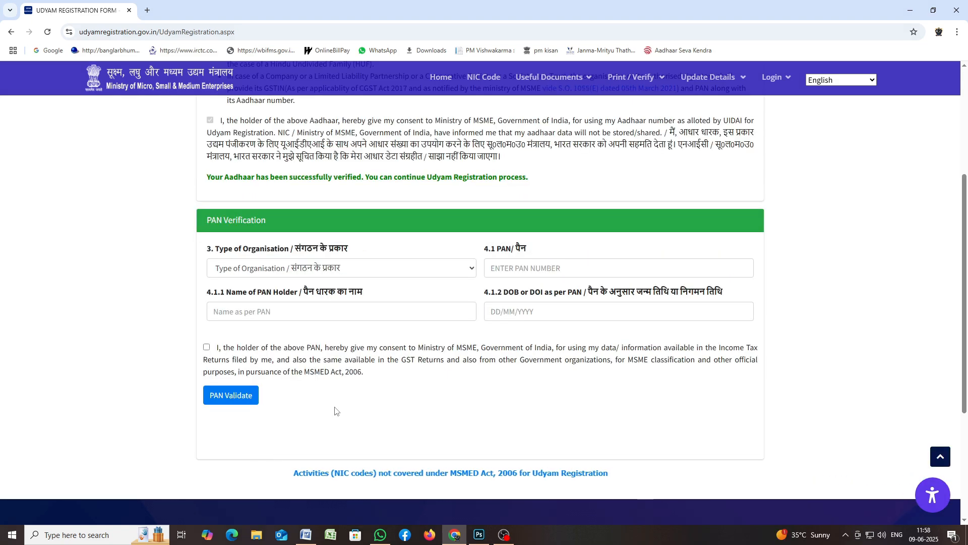
Choose '1. Proprietary' as organisation type and enter the PAN number and holder's name
scroll(336, 411, "down", 2)
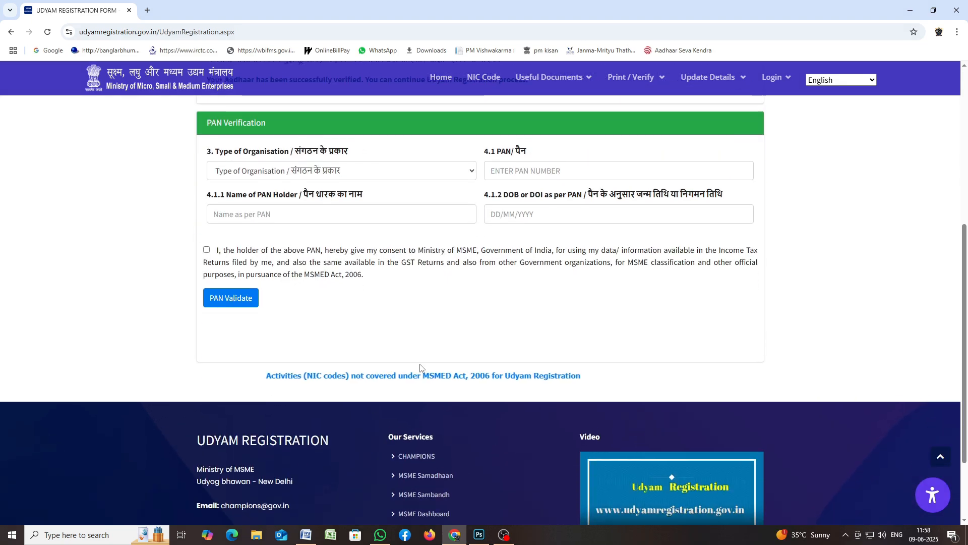
scroll(406, 363, "up", 1)
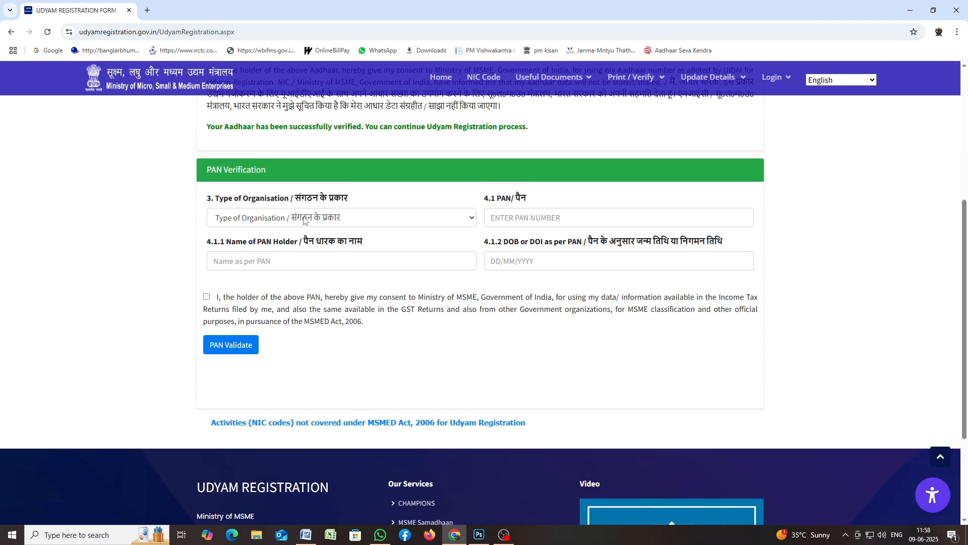
left_click(294, 218)
left_click(294, 250)
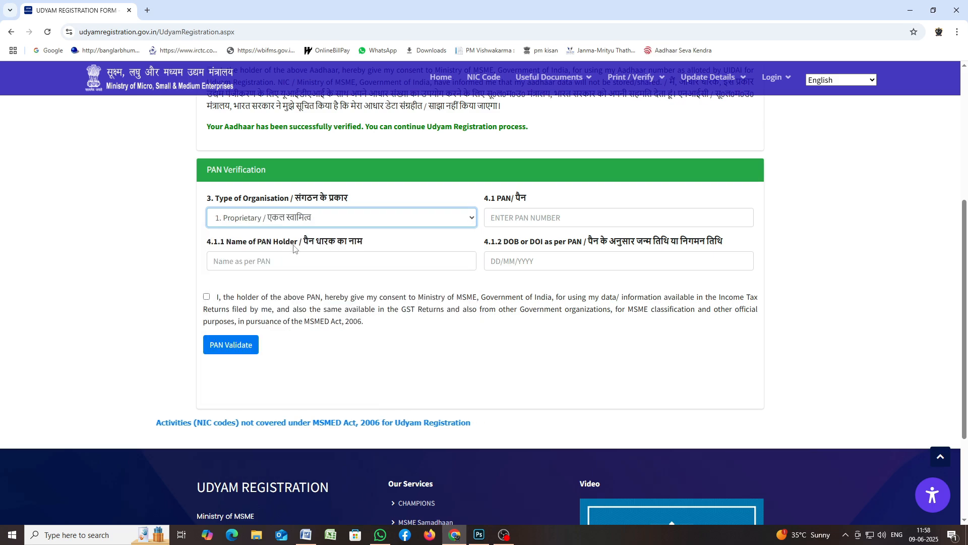
left_click(507, 216)
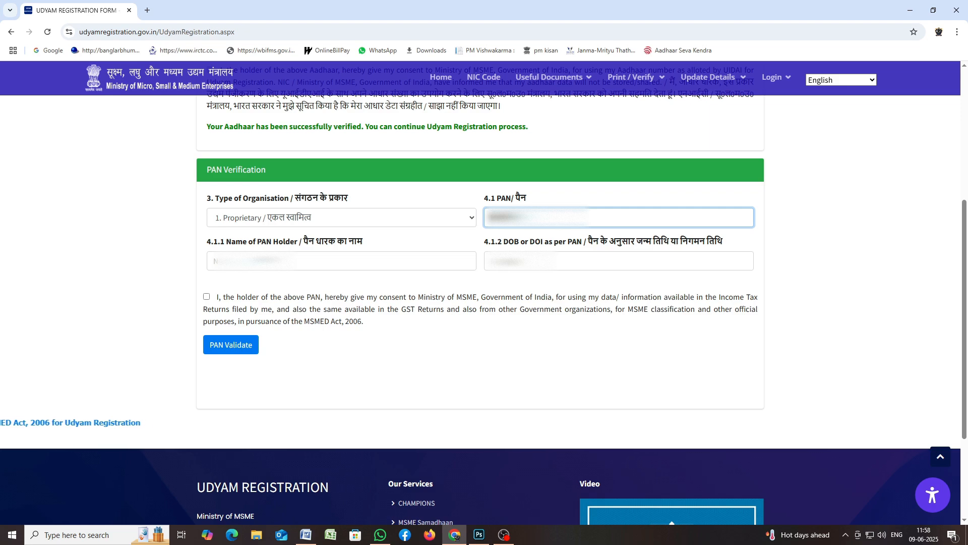
left_click(424, 259)
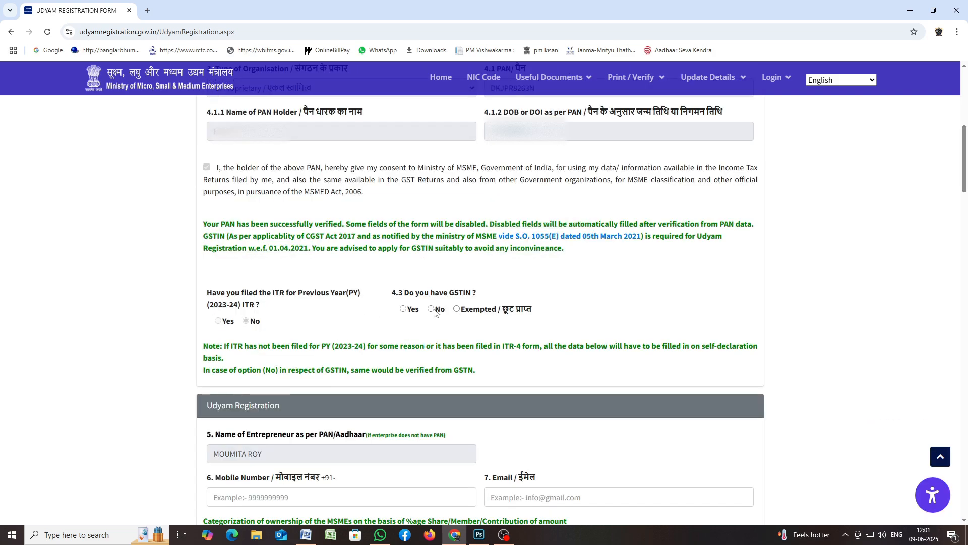
Fill in the entrepreneur's mobile number and email address
scroll(434, 313, "down", 6)
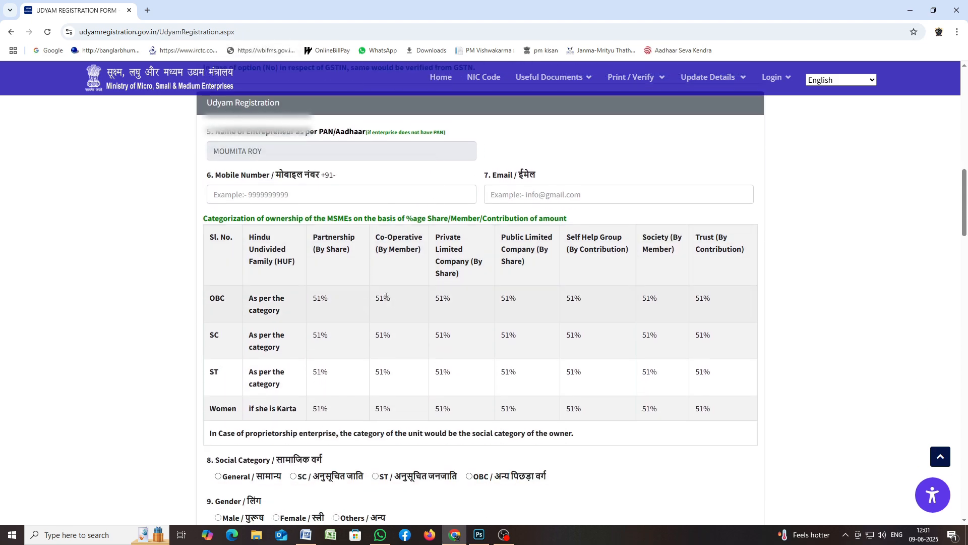
scroll(328, 227, "down", 1)
left_click(271, 148)
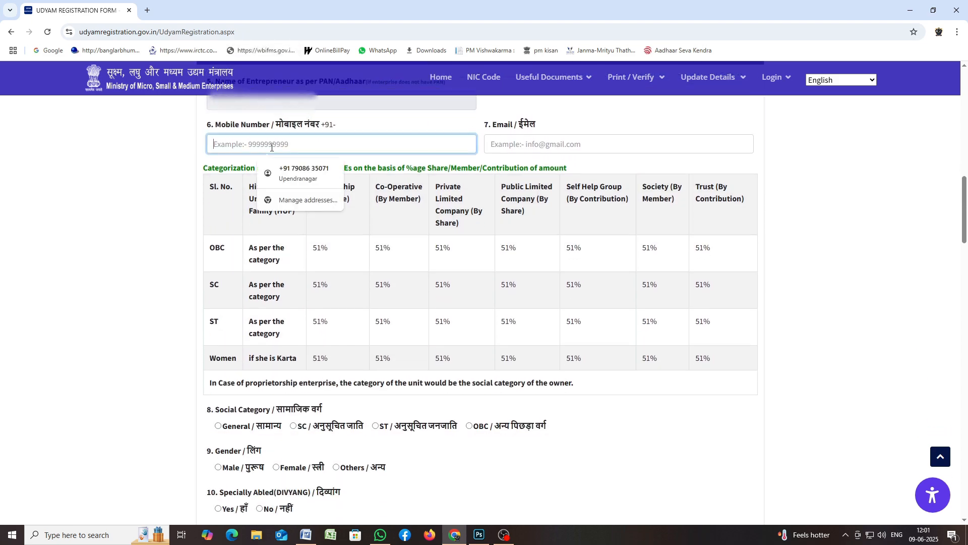
scroll(286, 174, "down", 1)
scroll(292, 167, "up", 1)
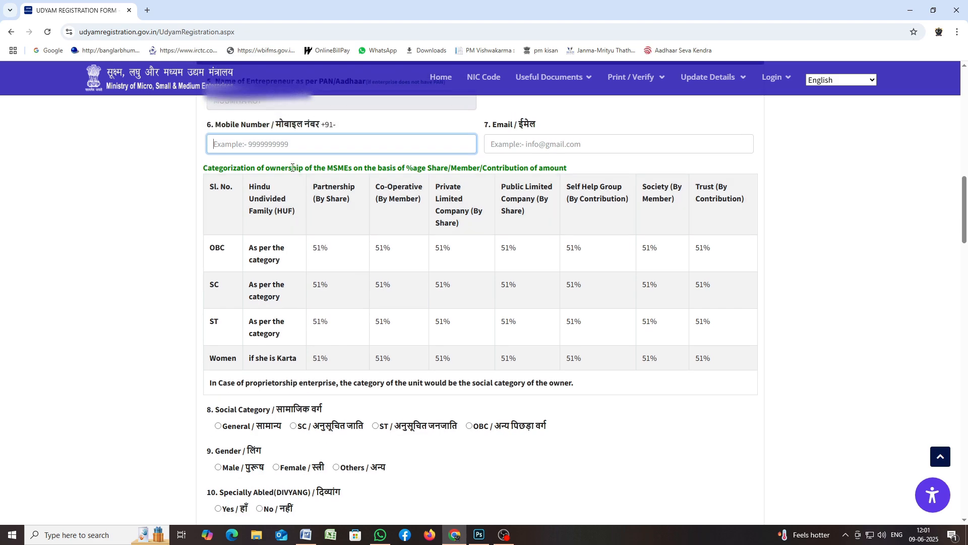
left_click(276, 142)
key("Tab")
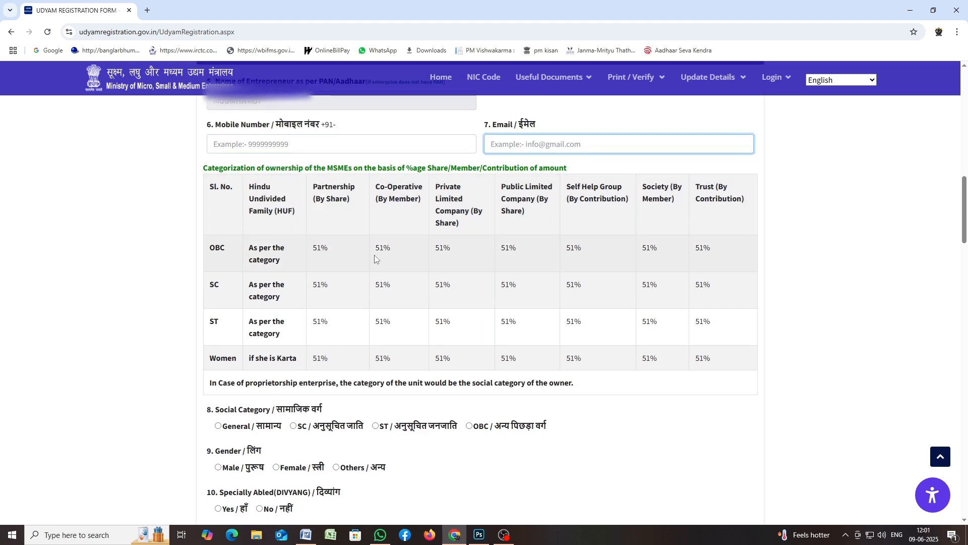
left_click(227, 145)
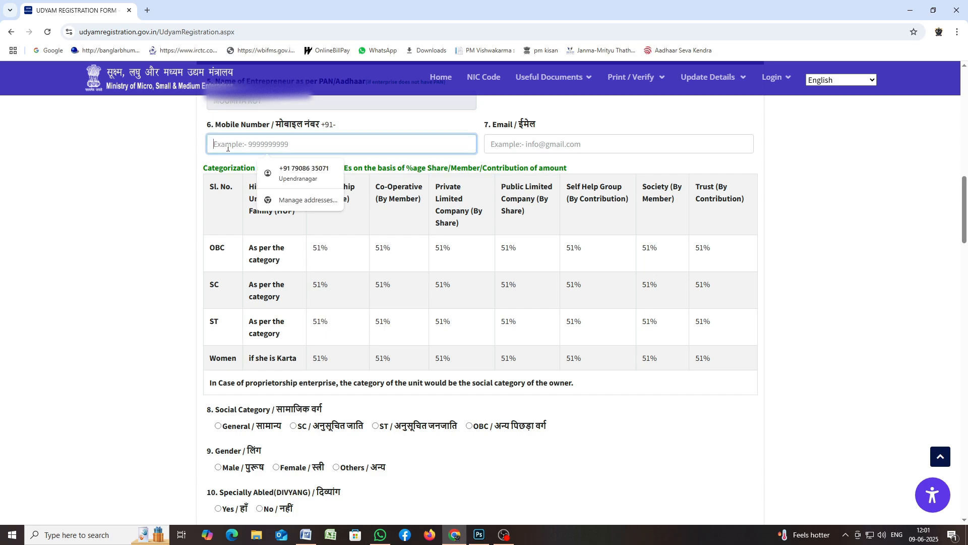
Record OBC category, Female gender and not specially abled, down to the enterprise name field
scroll(293, 277, "down", 3)
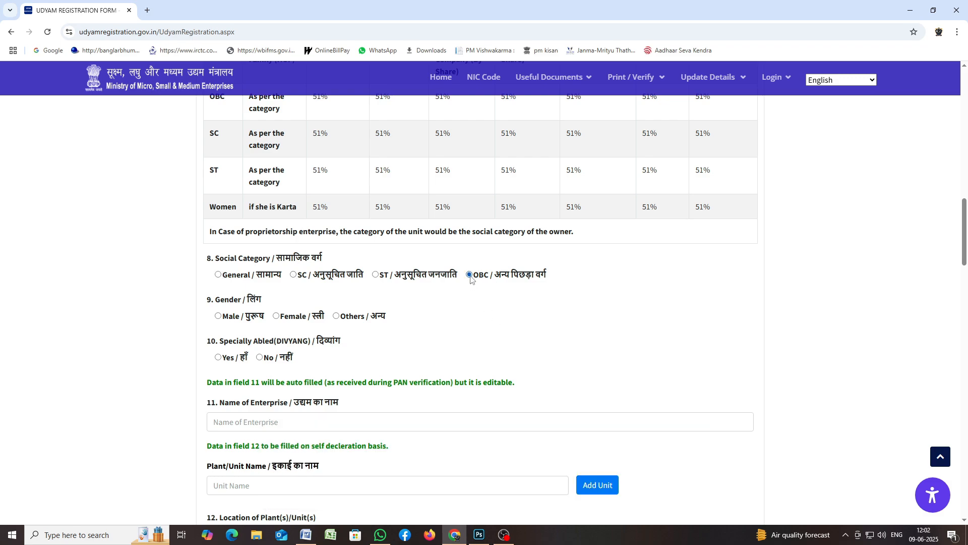
scroll(351, 346, "down", 1)
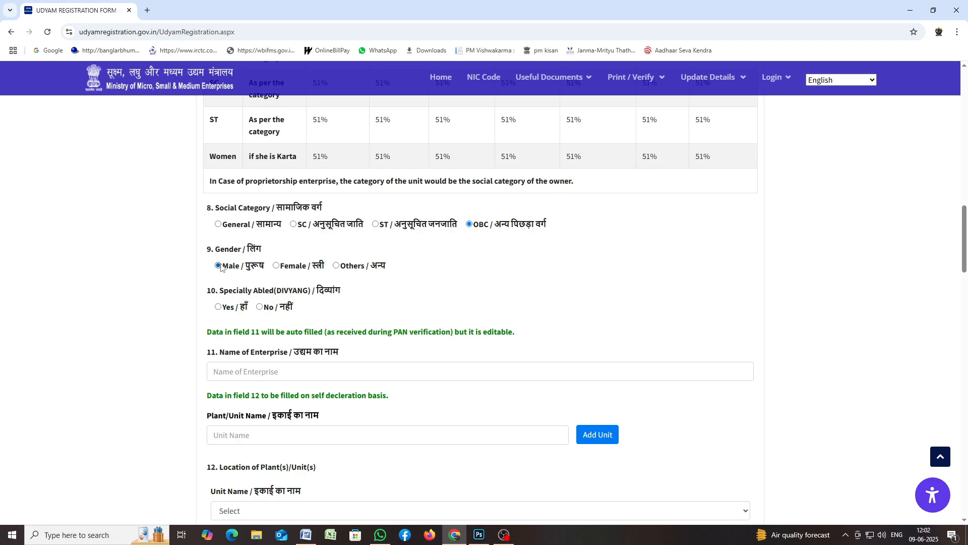
scroll(267, 251, "down", 2)
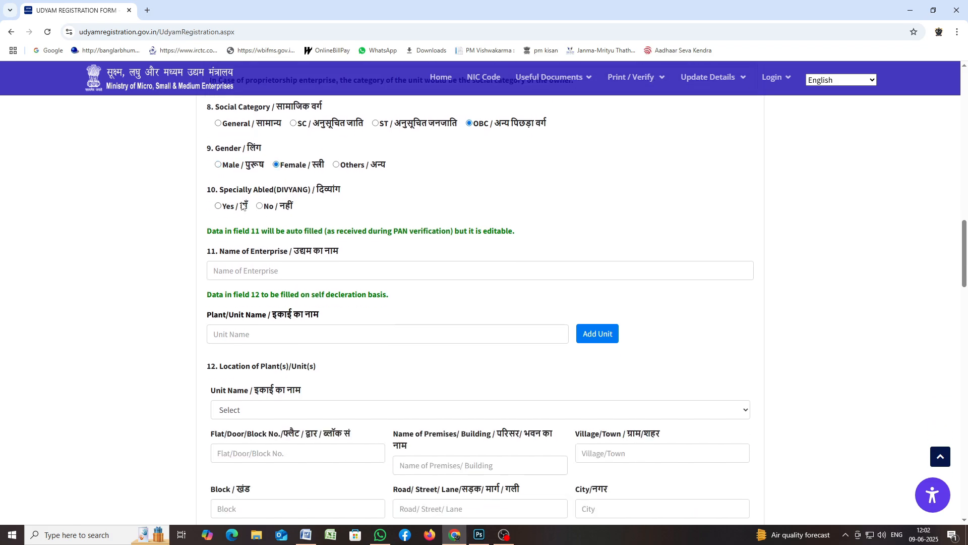
left_click(263, 270)
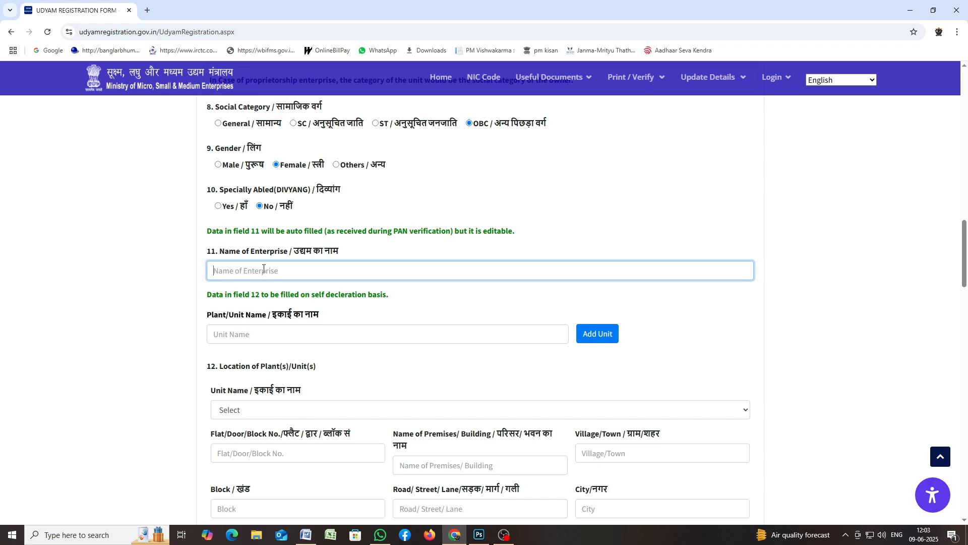
Clear the partly typed enterprise name and fetch the plant's latitude and longitude
type("roy")
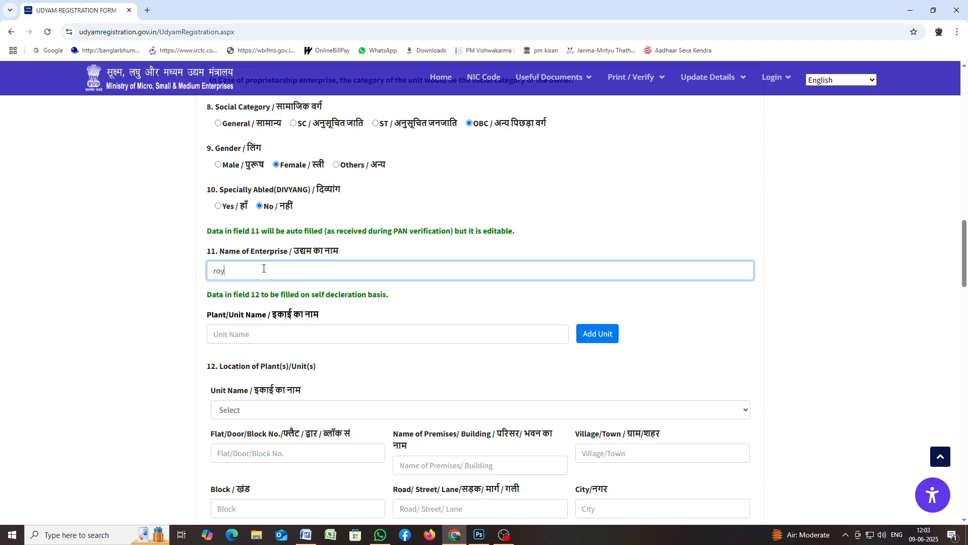
key("BackSpace")
key("BackSpace")
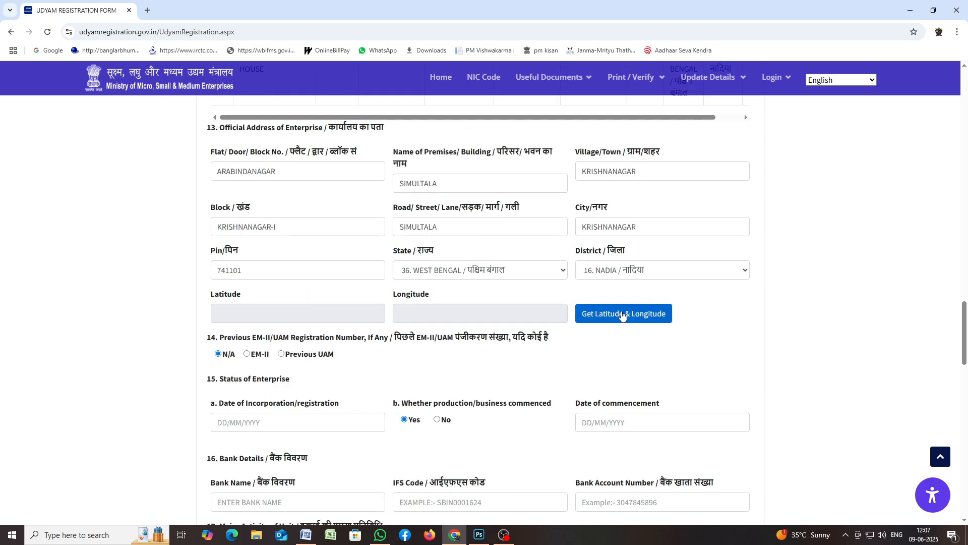
left_click(624, 313)
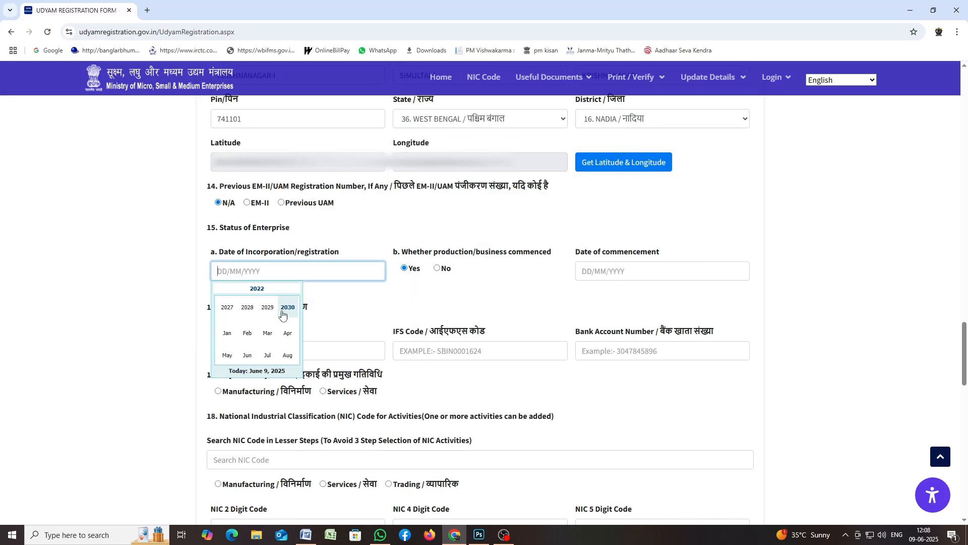
Set the incorporation date to 03/03/2022 and mark business as not yet commenced
left_click(267, 333)
left_click(268, 308)
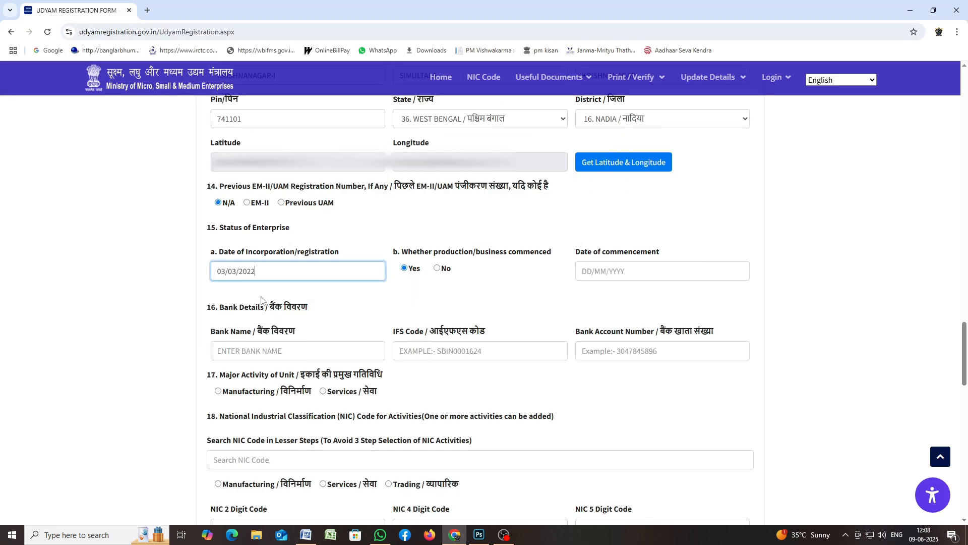
left_click(436, 269)
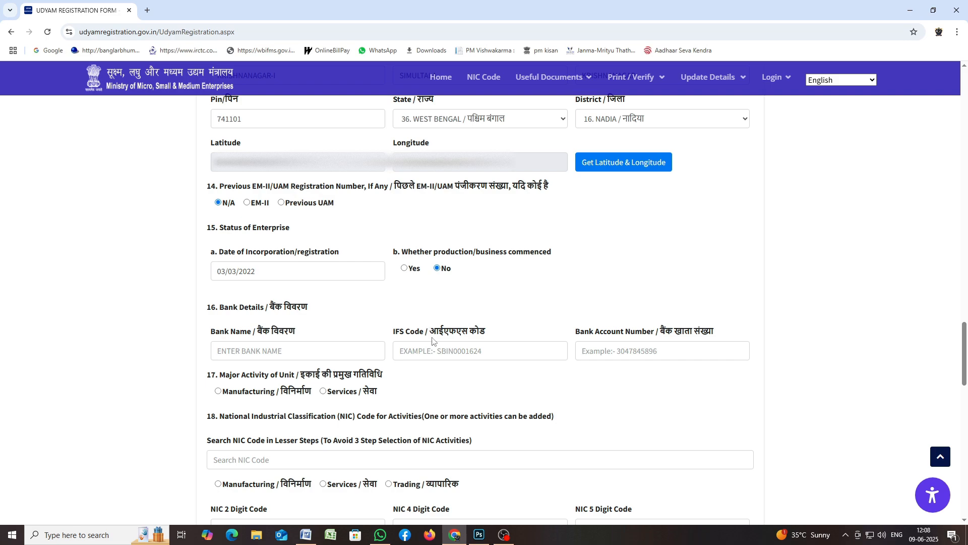
scroll(425, 325, "down", 2)
left_click(244, 254)
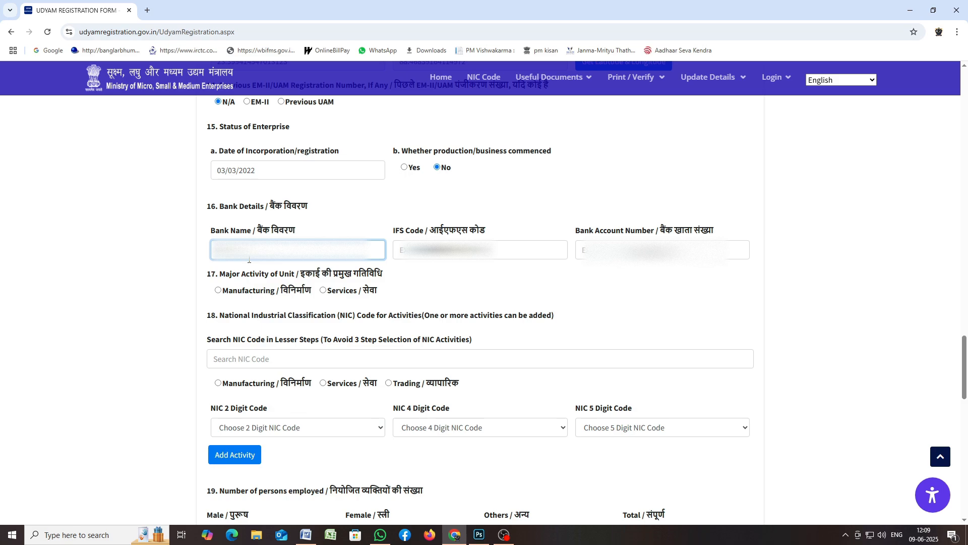
Enter the bank name and IFS code, with Services–Trading and NIC codes 13, 1313, 13139
key("ctrl+v")
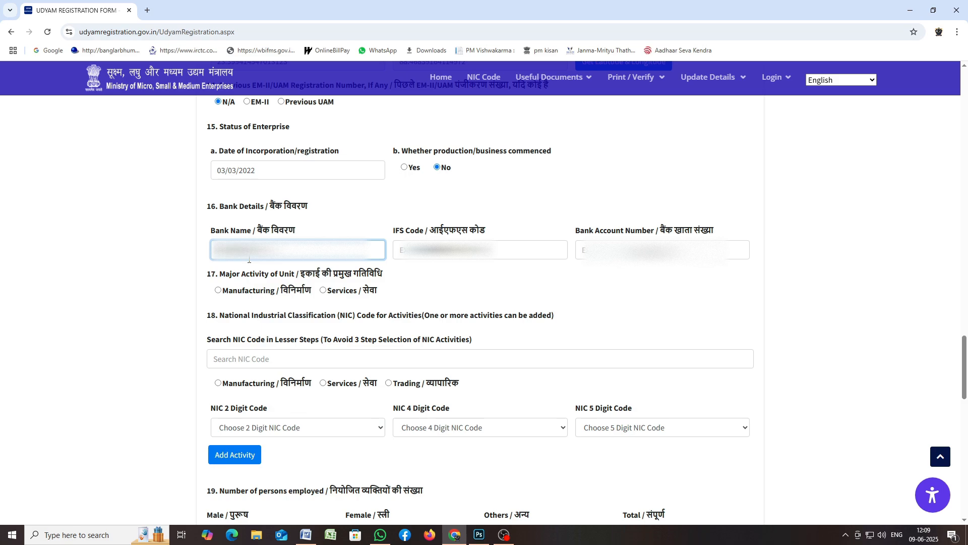
key("Tab")
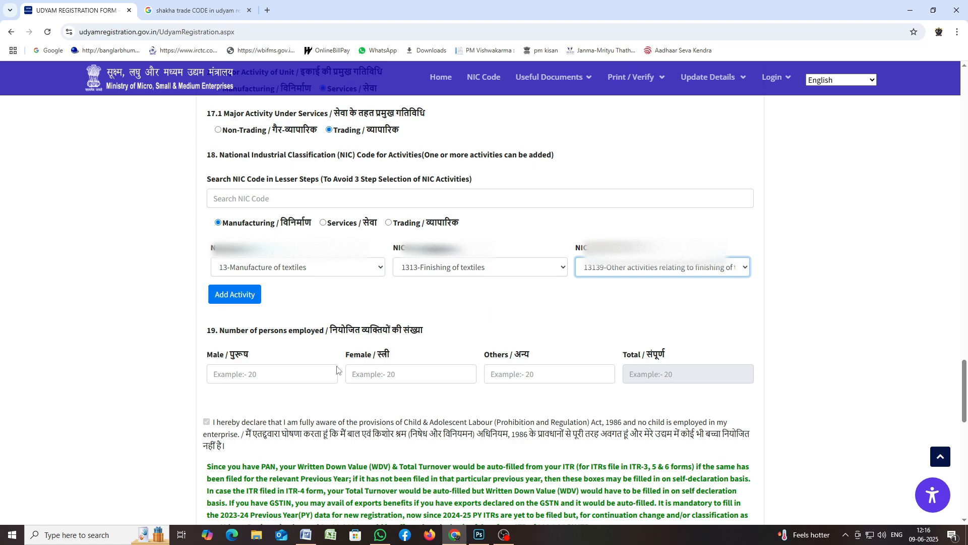
left_click(297, 373)
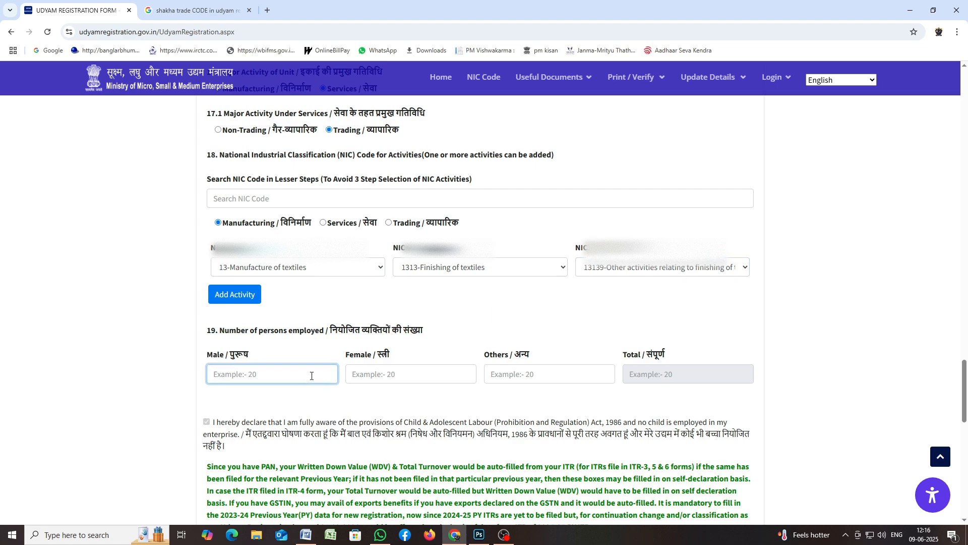
Record 1 male, 1 female and 0 other employees
type("1")
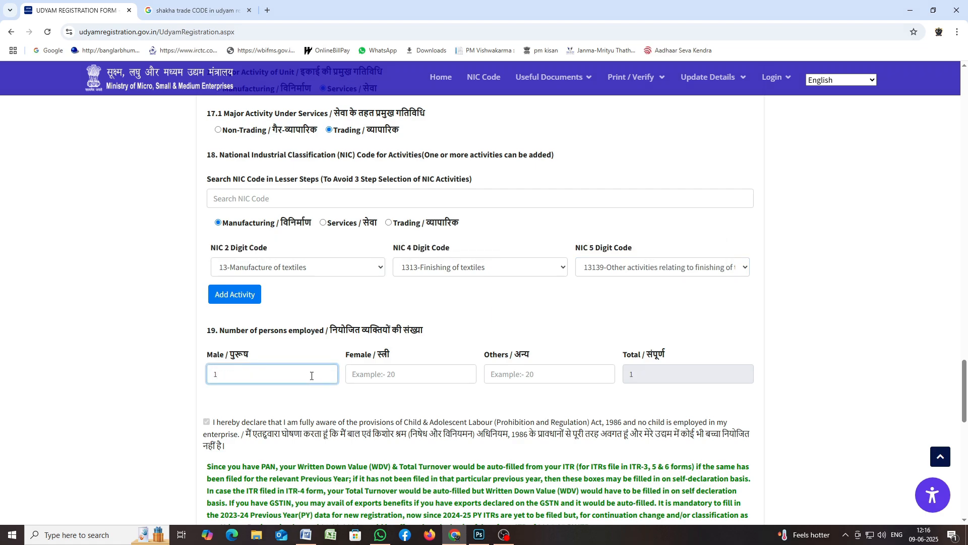
key("Tab")
type("1")
key("Tab")
type("0")
key("Tab")
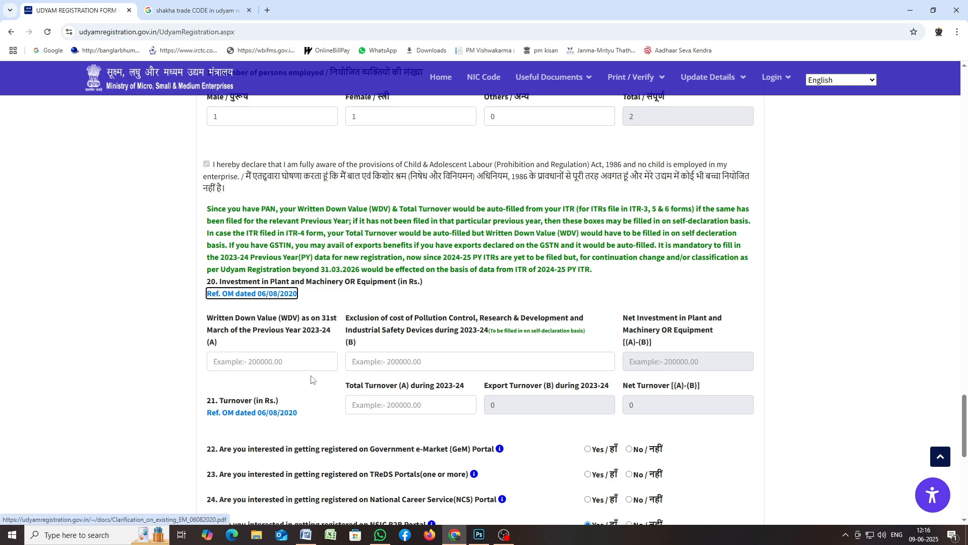
key("Tab")
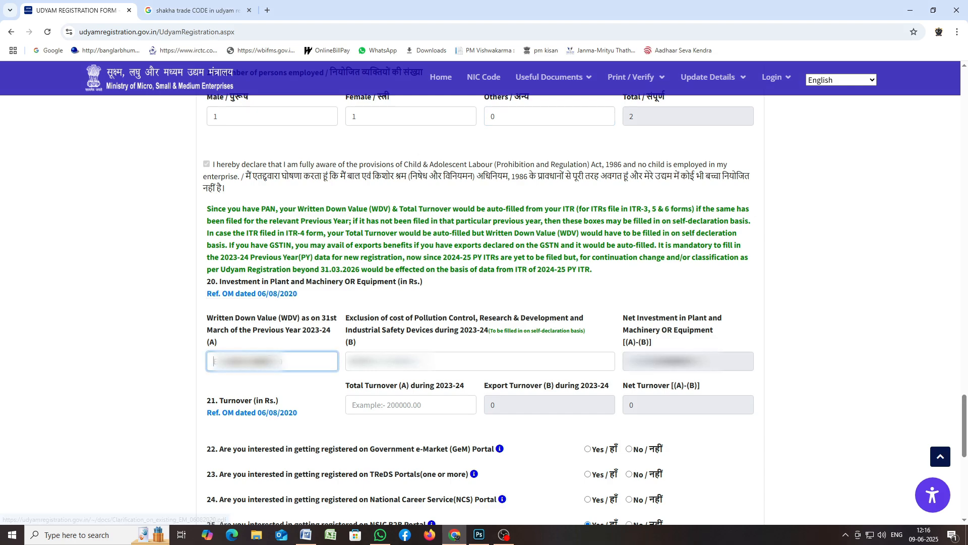
Enter WDV 1000000, exclusion 200000 and total turnover 300000
type("100000")
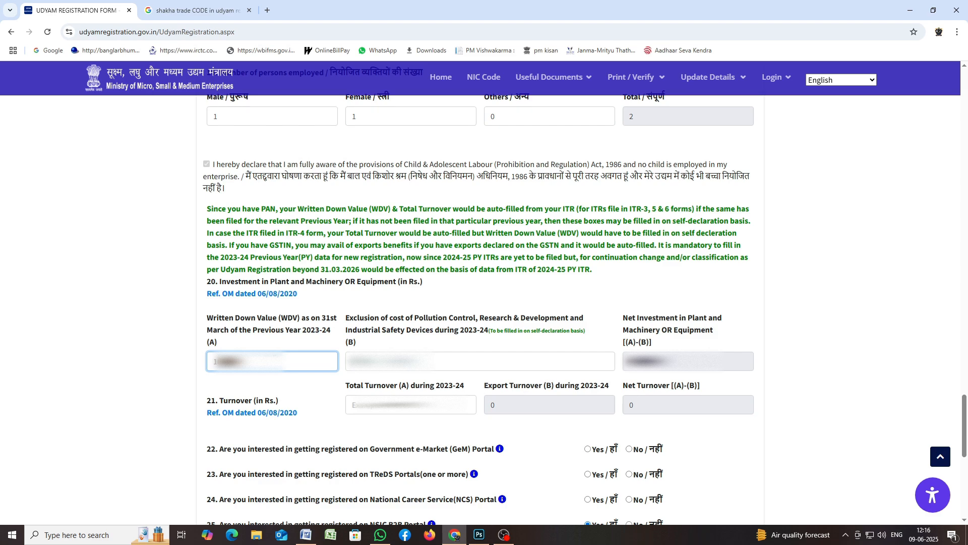
type("0")
key("Tab")
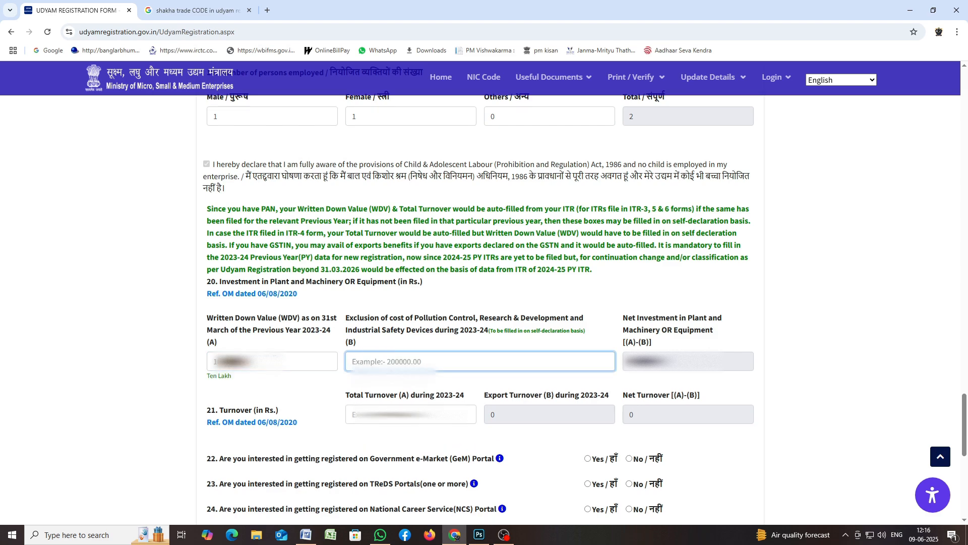
type("200000")
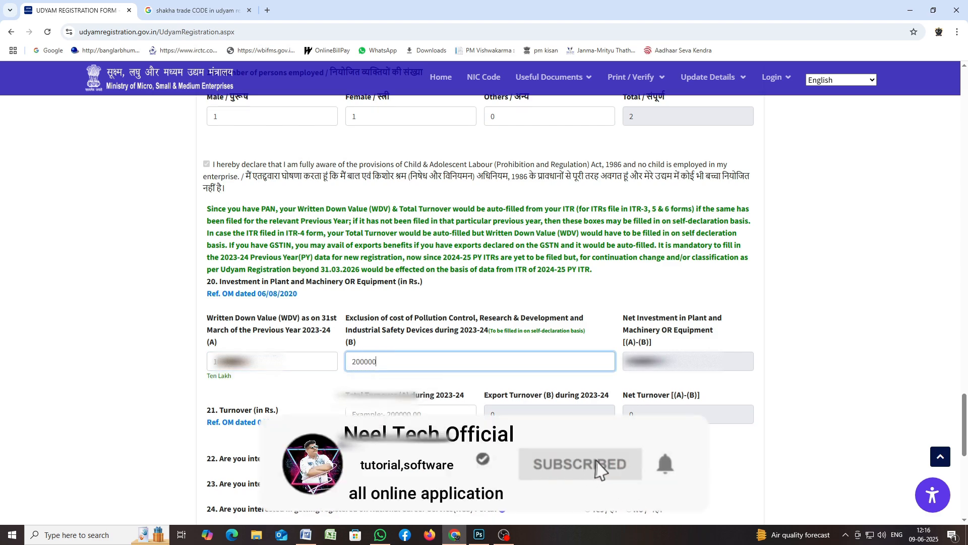
key("Tab")
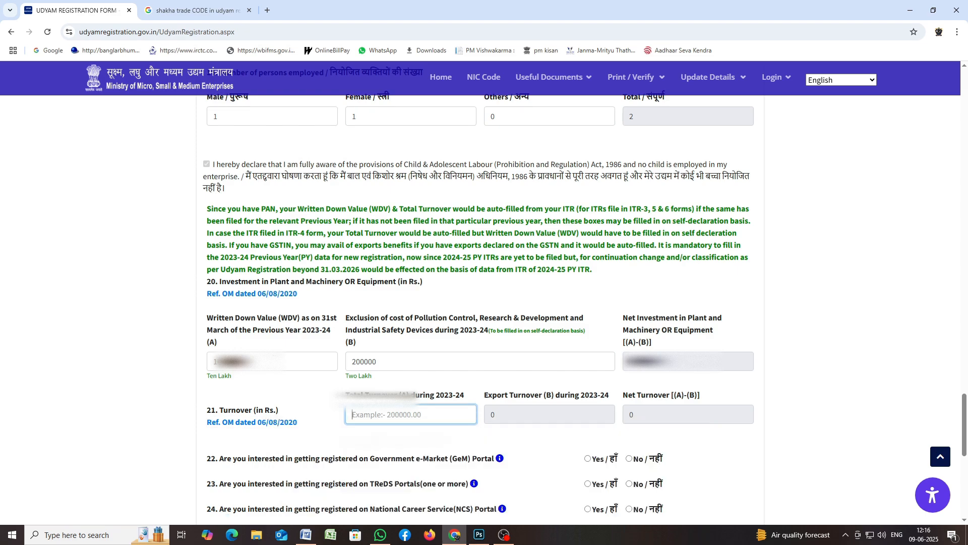
type("300000")
key("Tab")
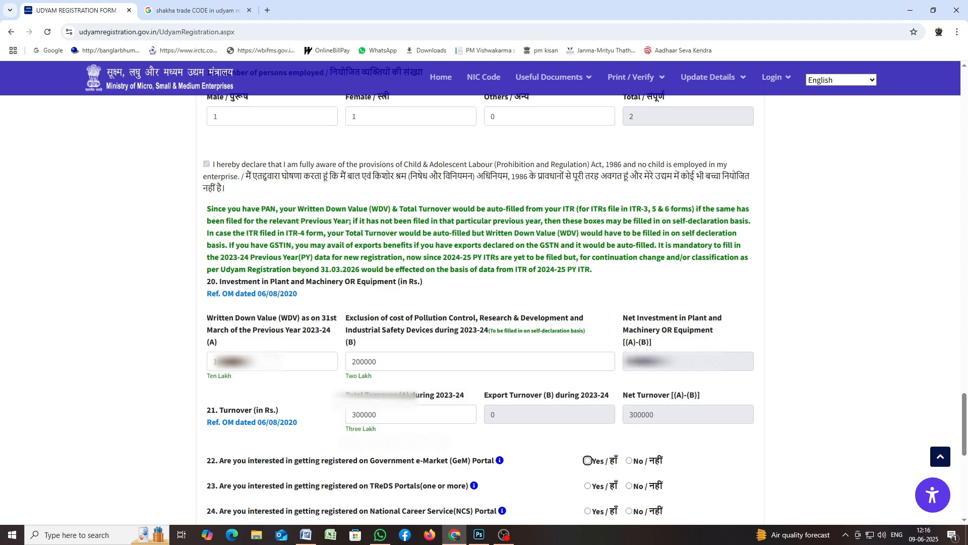
key("Tab")
key("Tab")
Answer No for GeM, TReDS, National Career Service, NSIC B2B and Skill India Digital registration
scroll(629, 264, "down", 4)
left_click(629, 259)
left_click(630, 284)
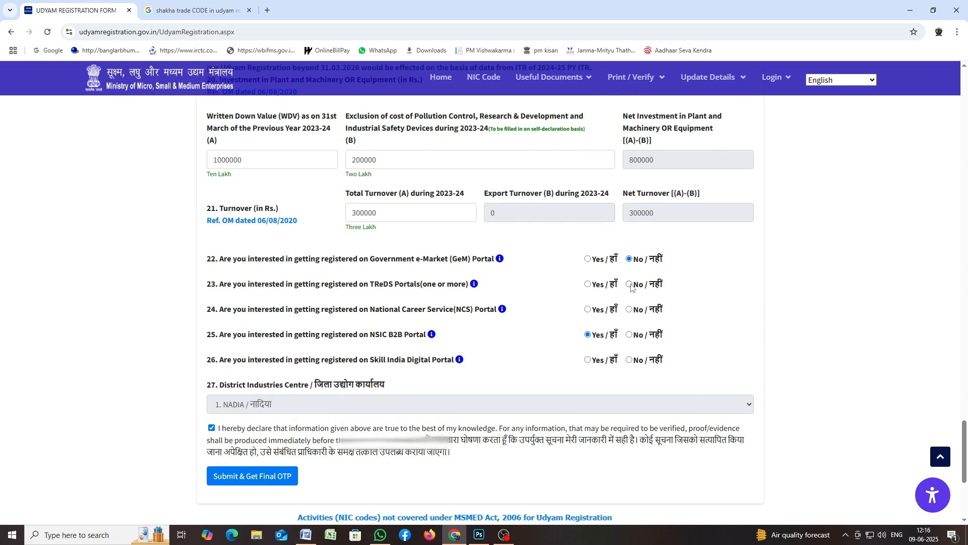
left_click(630, 310)
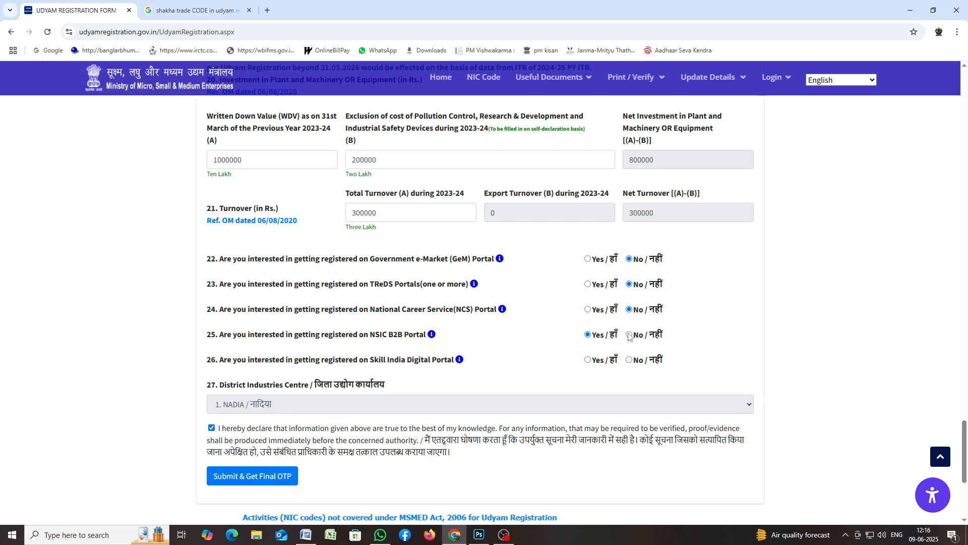
left_click(629, 335)
left_click(629, 360)
scroll(433, 381, "down", 1)
scroll(433, 381, "down", 2)
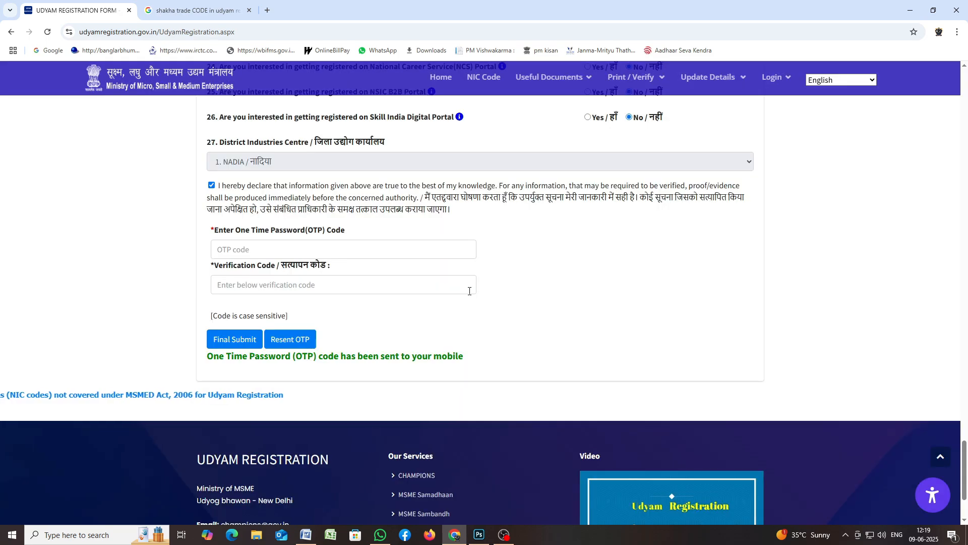
left_click(301, 251)
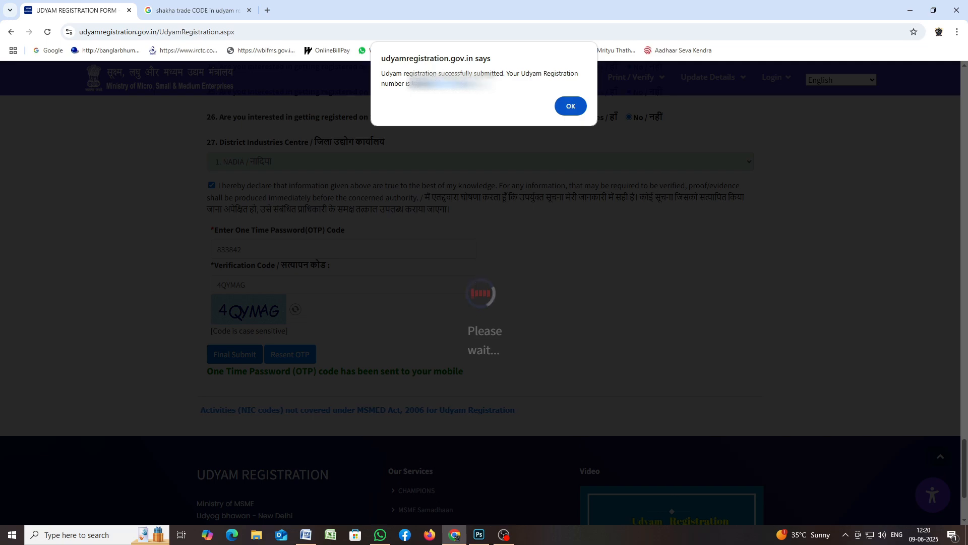
Acknowledge the successful submission alert and proceed to Print Certificate
left_click(571, 106)
left_click(715, 142)
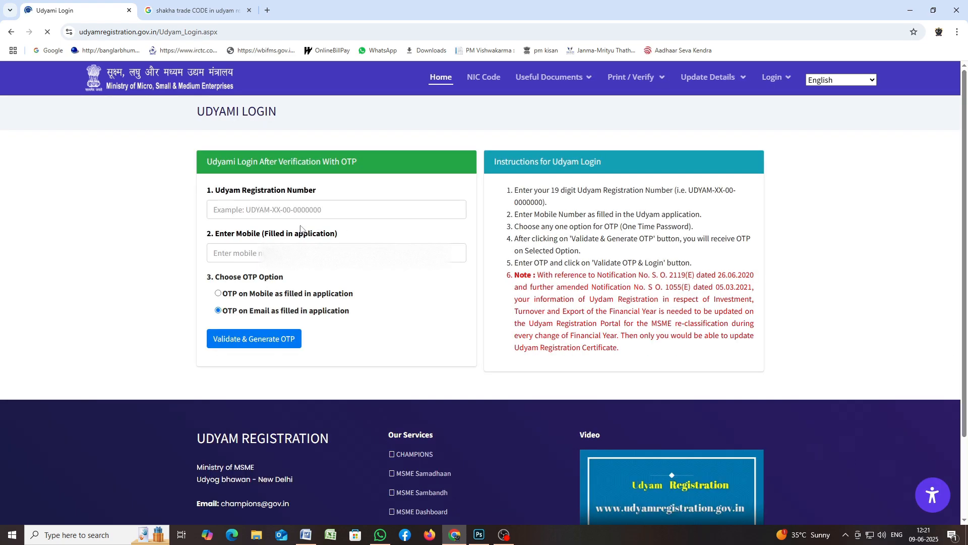
Log in with the Udyam registration number, mobile number and the OTP sent by mobile
left_click(306, 208)
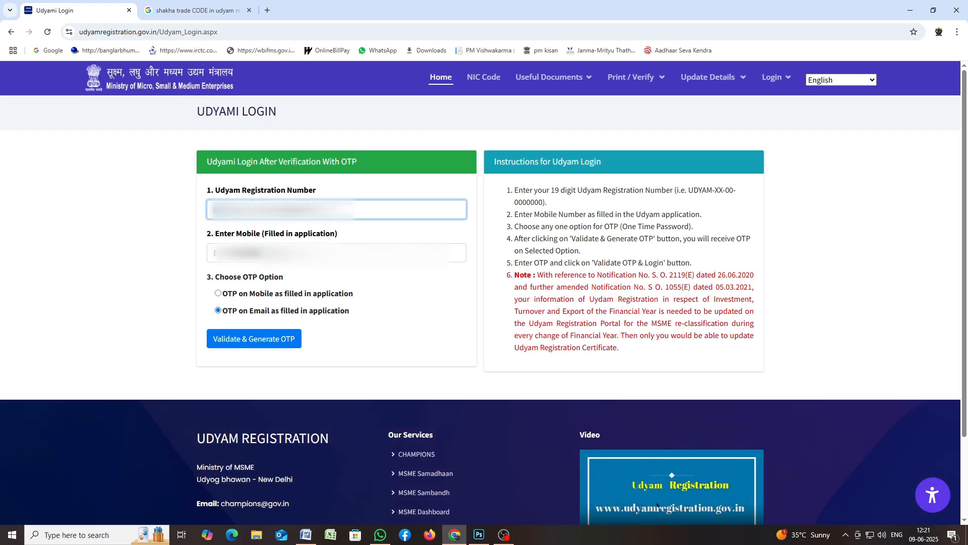
left_click(272, 252)
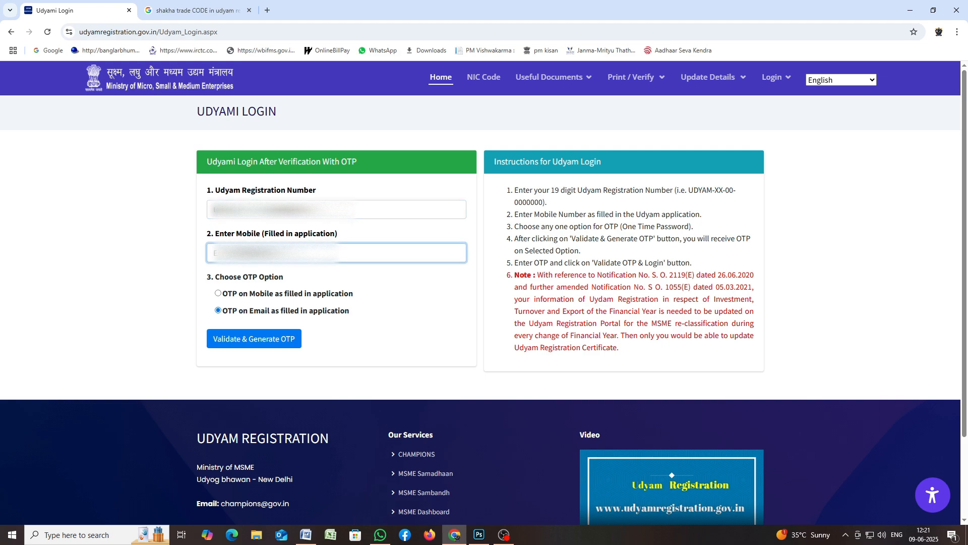
type("9")
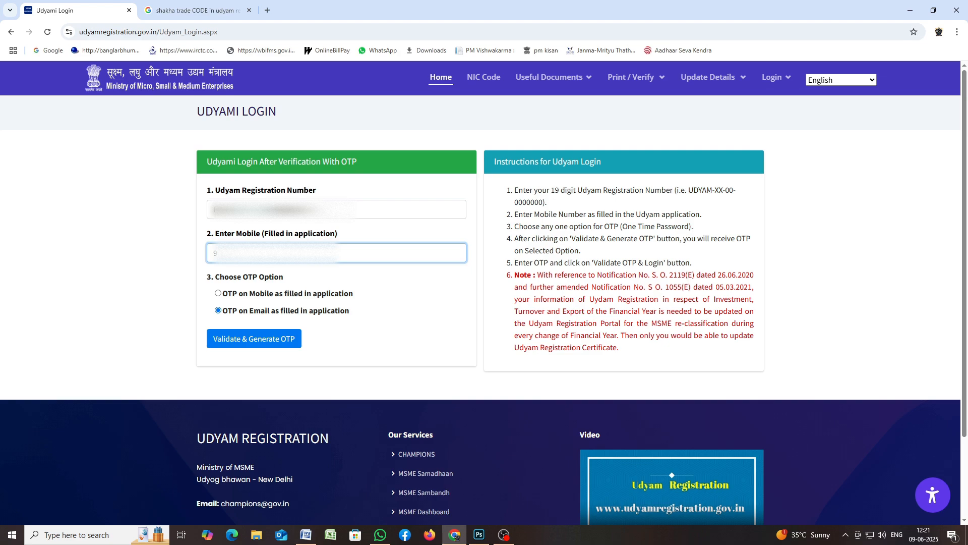
type("????????")
left_click(219, 293)
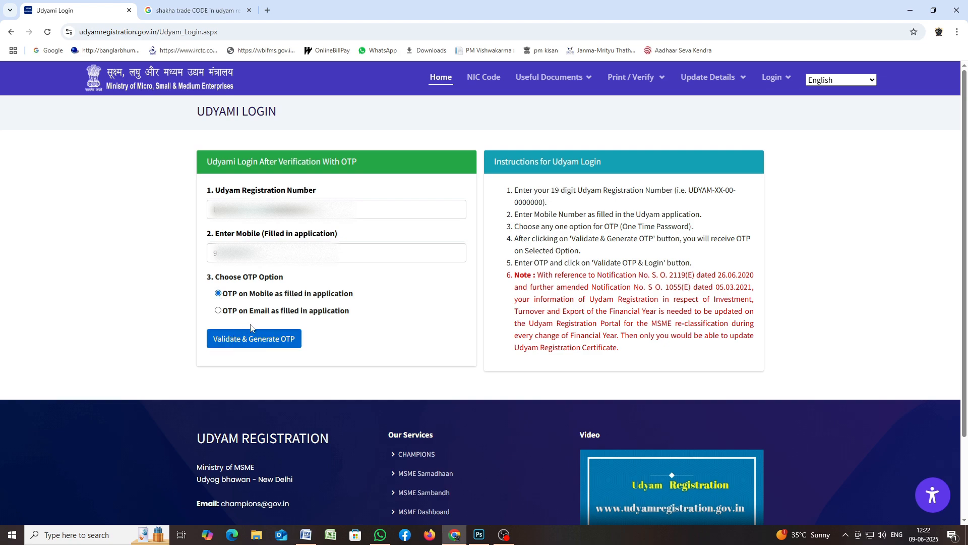
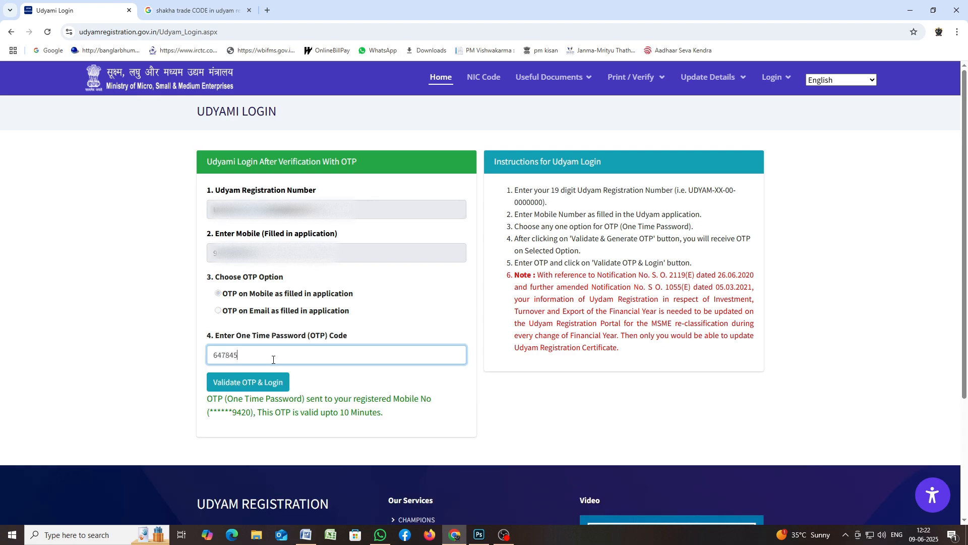
left_click(271, 382)
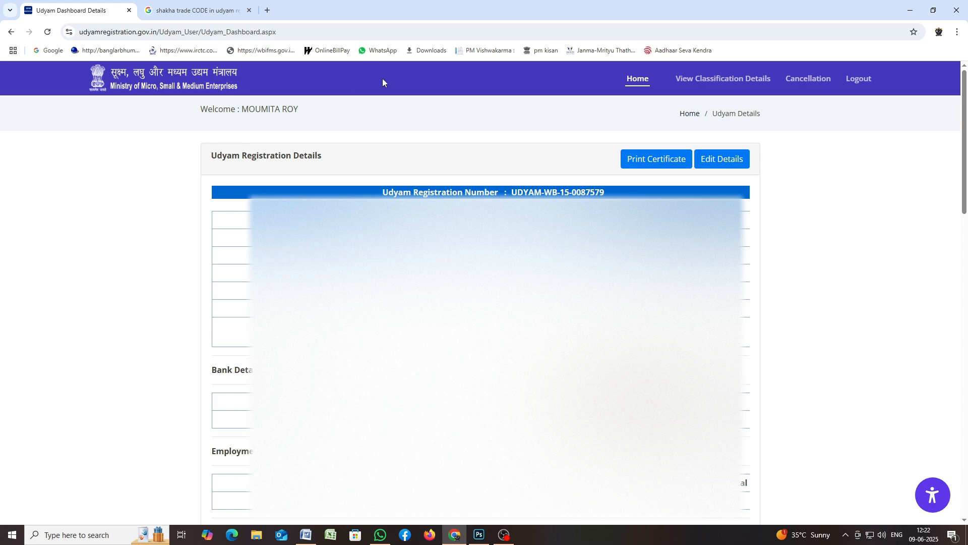
Open the printable Udyam registration certificate from the dashboard's Print Certificate button
left_click(651, 164)
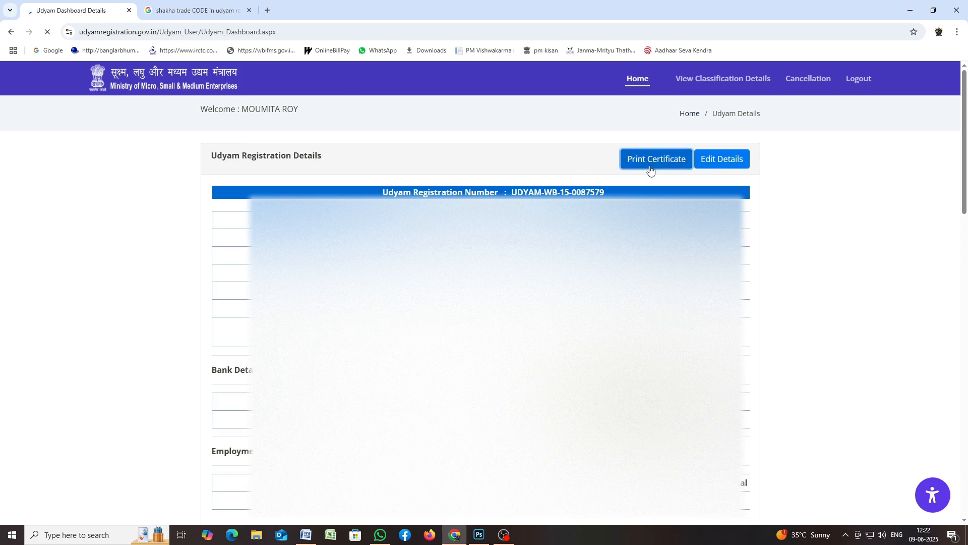